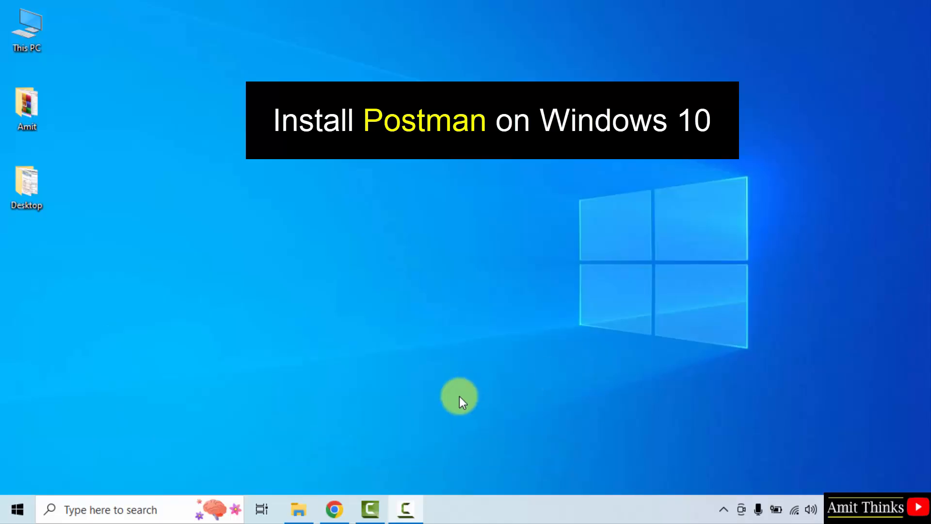
Step: Search Google for postman in Chrome and load the results
click(337, 511)
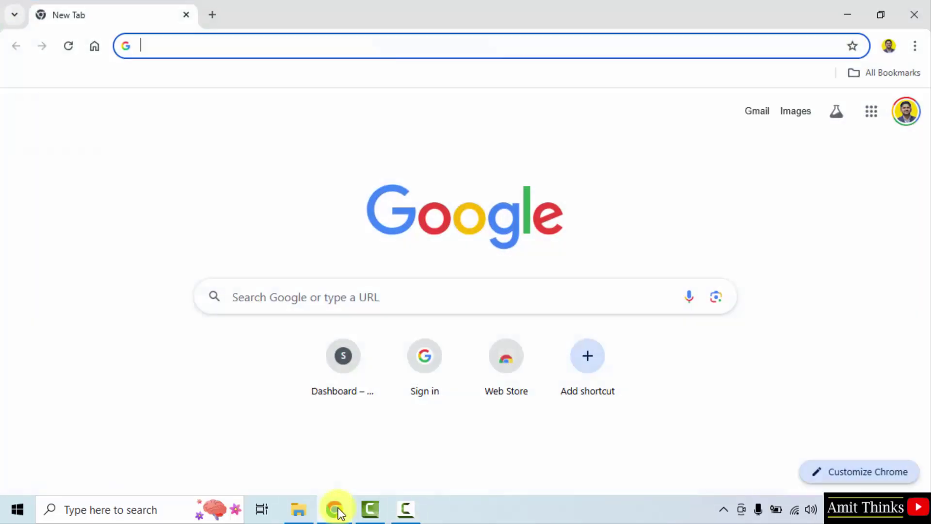
click(269, 299)
text(postman)
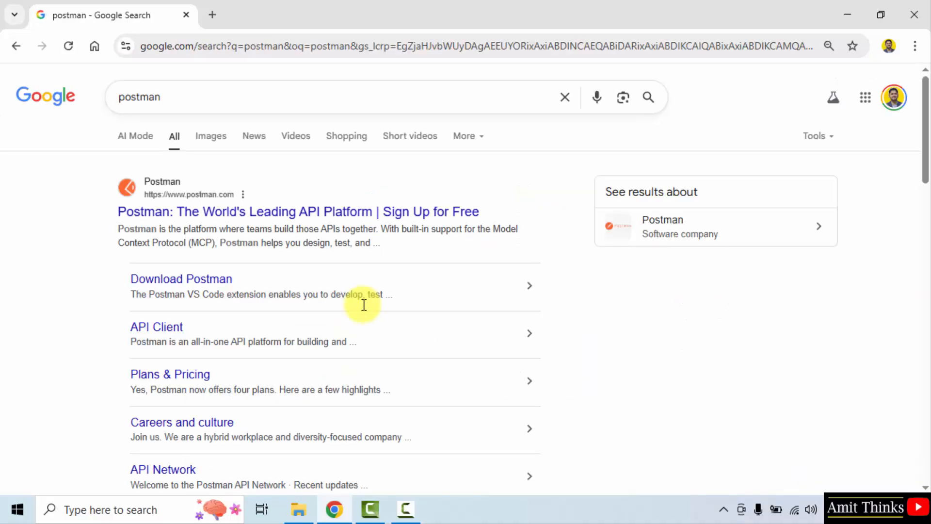
Step: Download the Windows 64-bit installer Postman-win64-Setup.exe from the official postman.com site
click(258, 216)
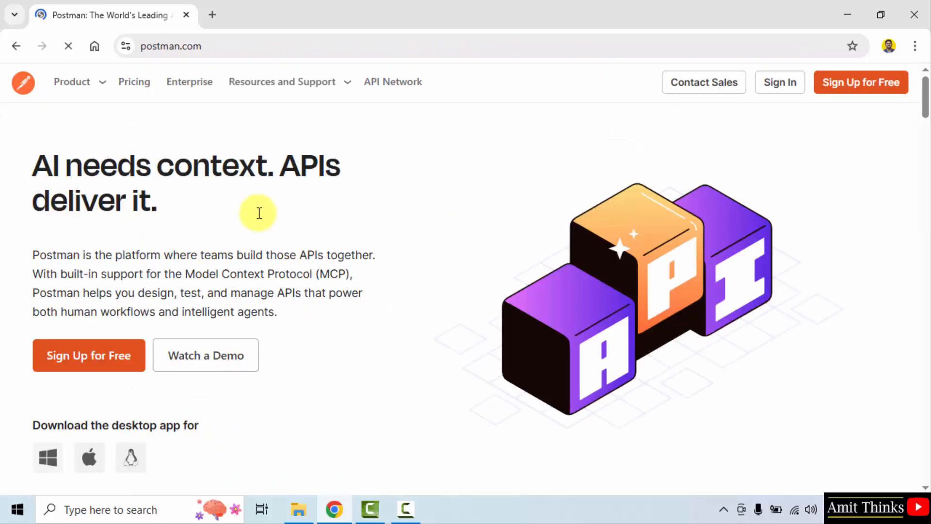
click(250, 46)
click(888, 169)
drag(923, 93, 922, 122)
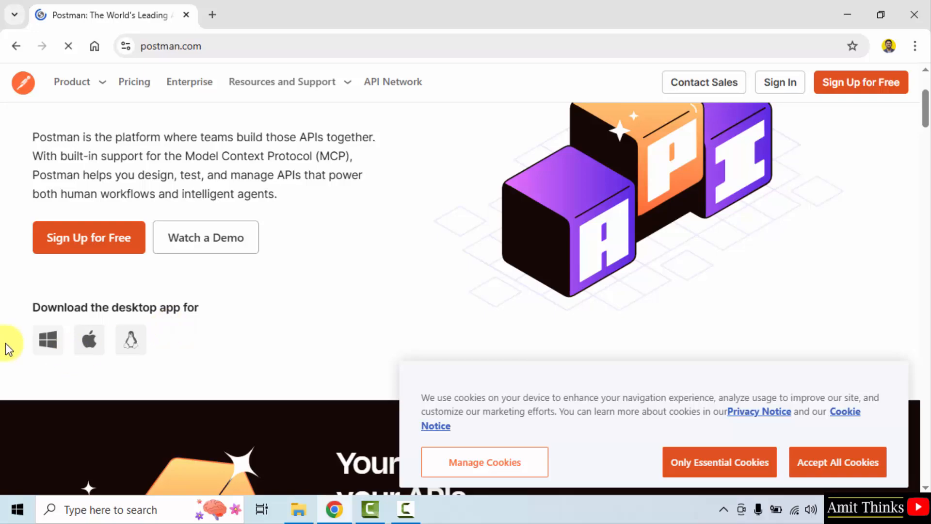
click(52, 354)
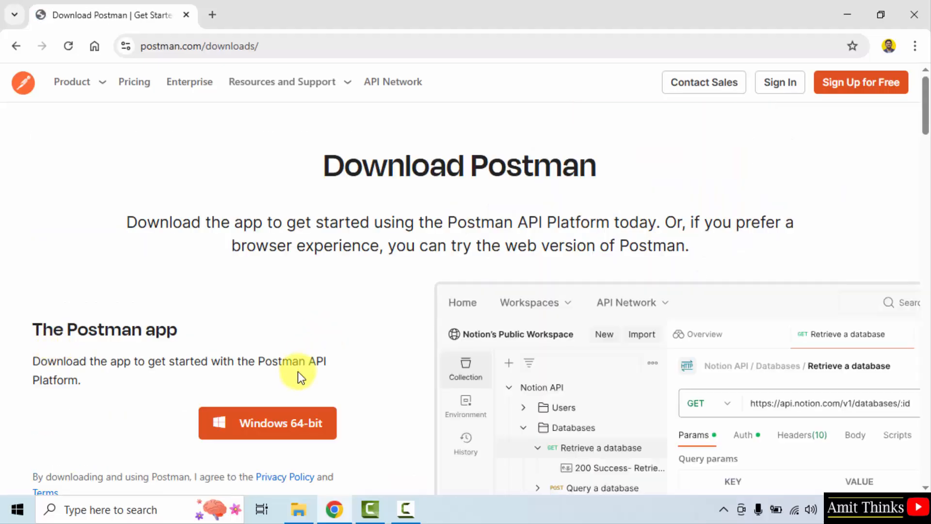
drag(927, 101, 926, 111)
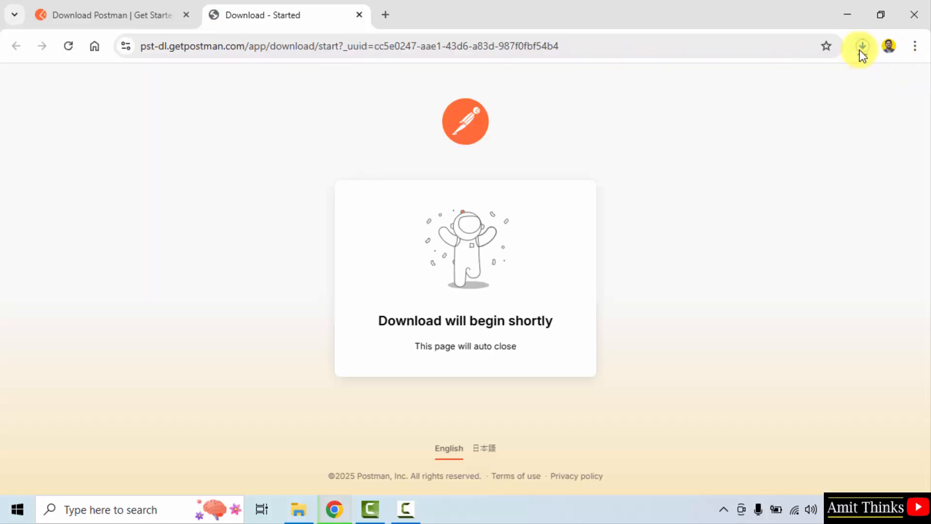
Step: Run Postman-win64-Setup.exe from Chrome's downloads so Postman installs and launches
click(862, 46)
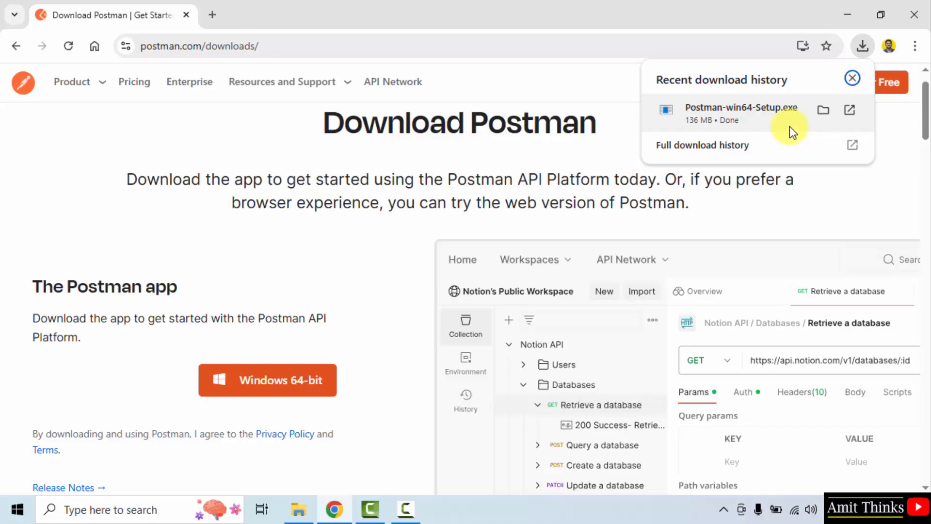
right_click(790, 126)
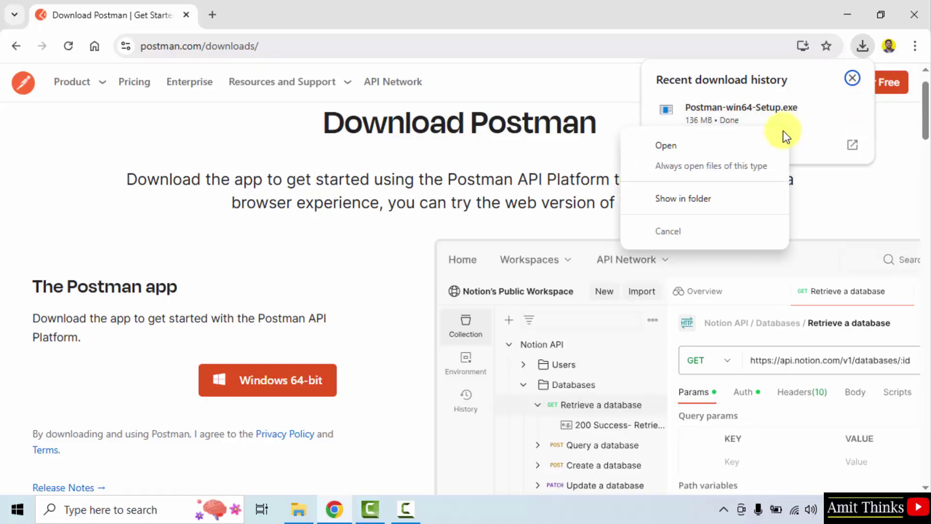
click(751, 149)
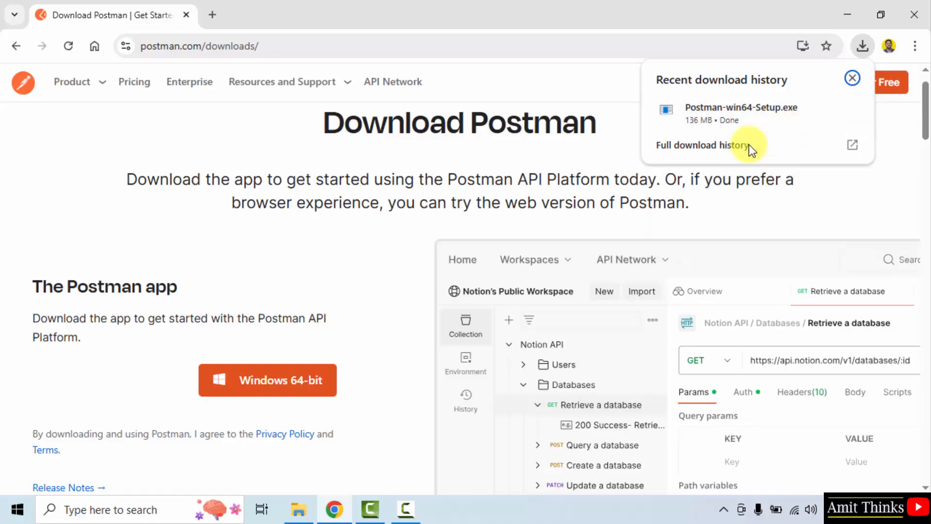
click(850, 17)
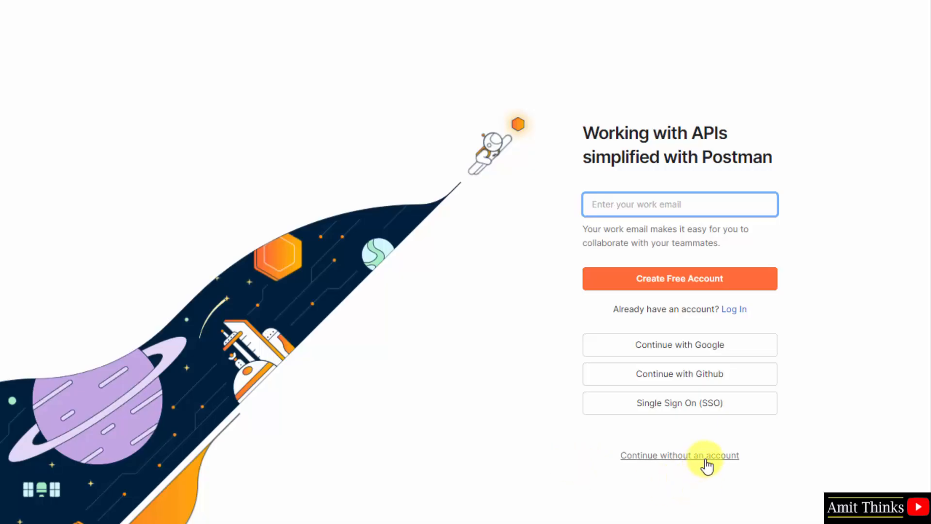
Step: Skip the account prompt, then choose Sign up for Free to start creating an account
click(707, 460)
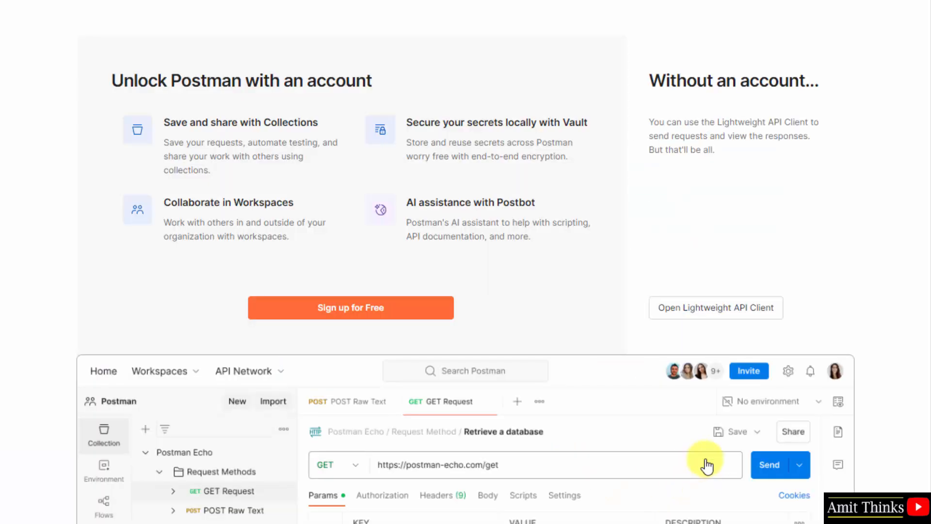
click(397, 317)
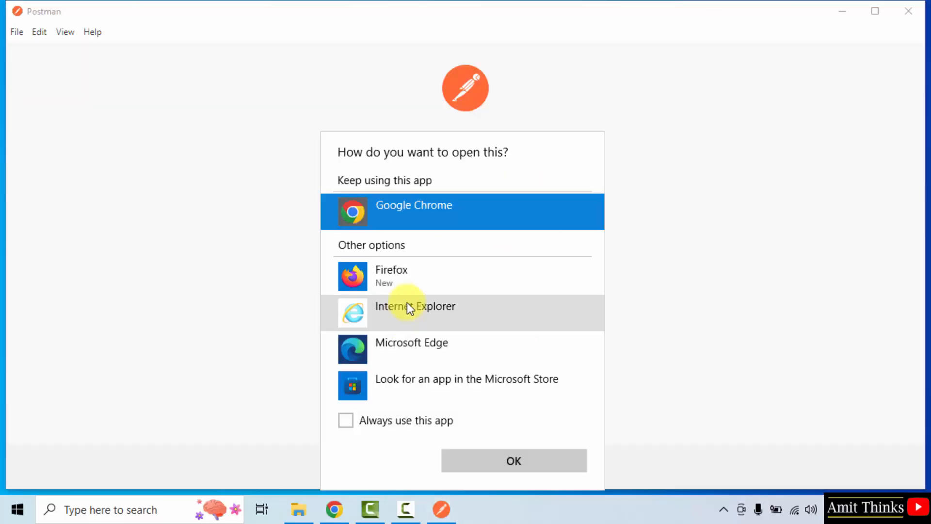
Step: Complete the Postman sign-up in Chrome using the Google account and grant it access
click(522, 463)
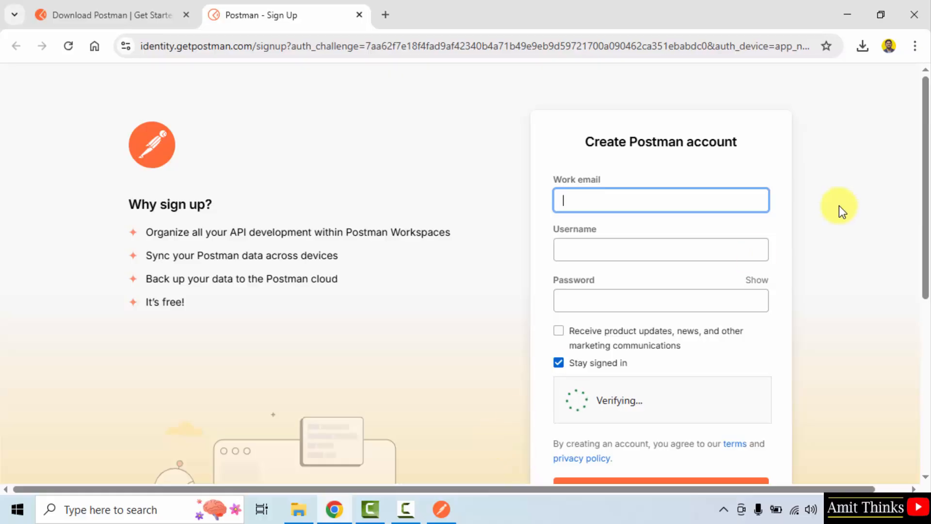
drag(926, 137, 925, 281)
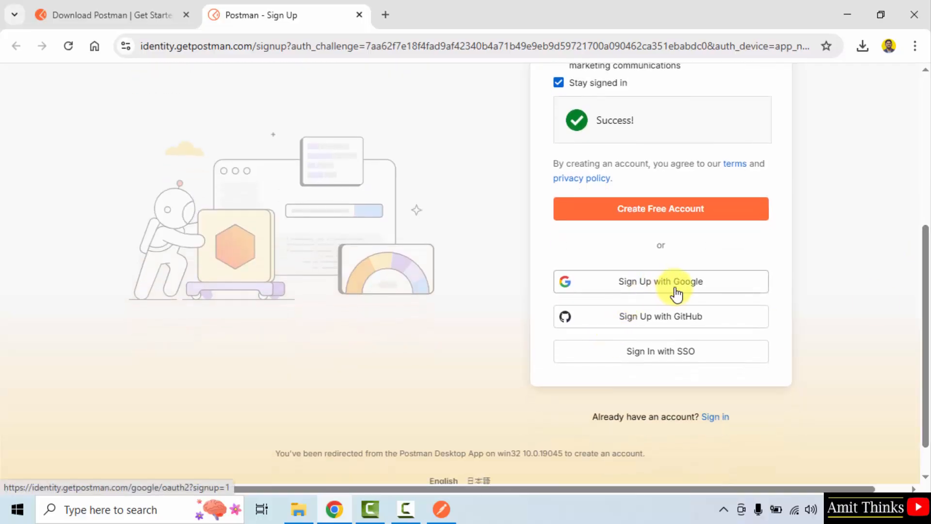
click(720, 291)
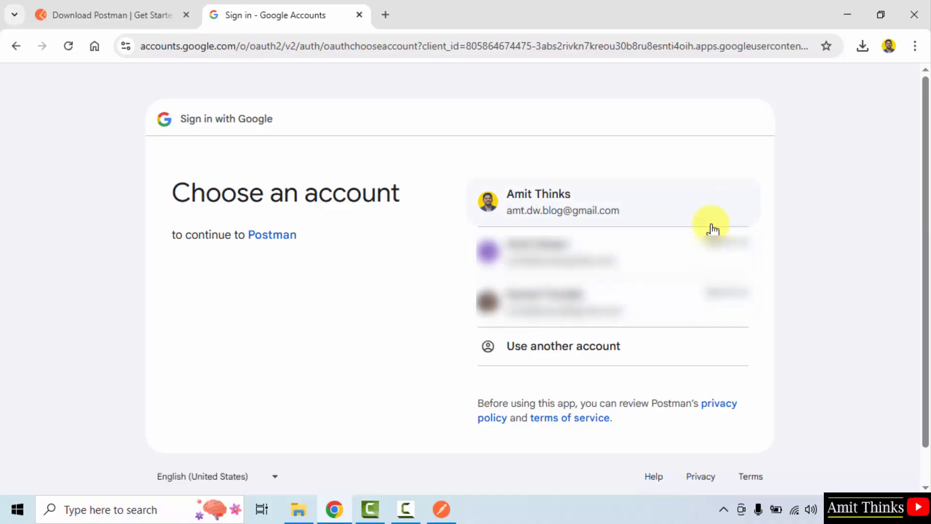
click(655, 211)
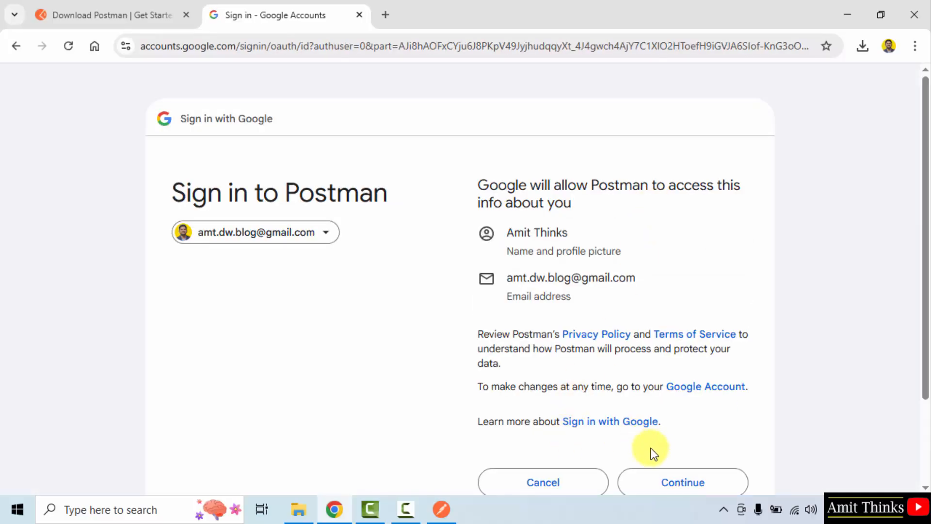
click(659, 486)
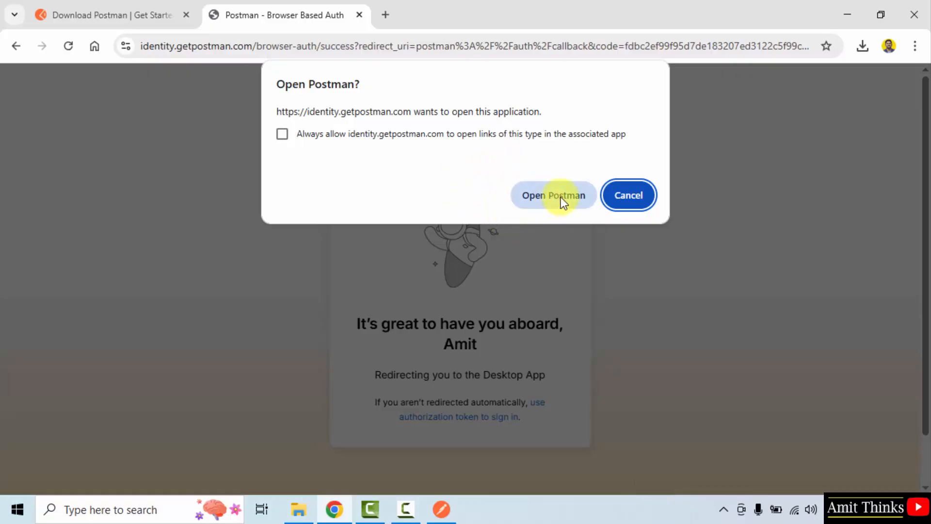
Step: Return the sign-in to the Postman desktop app, landing on My Workspace
click(561, 197)
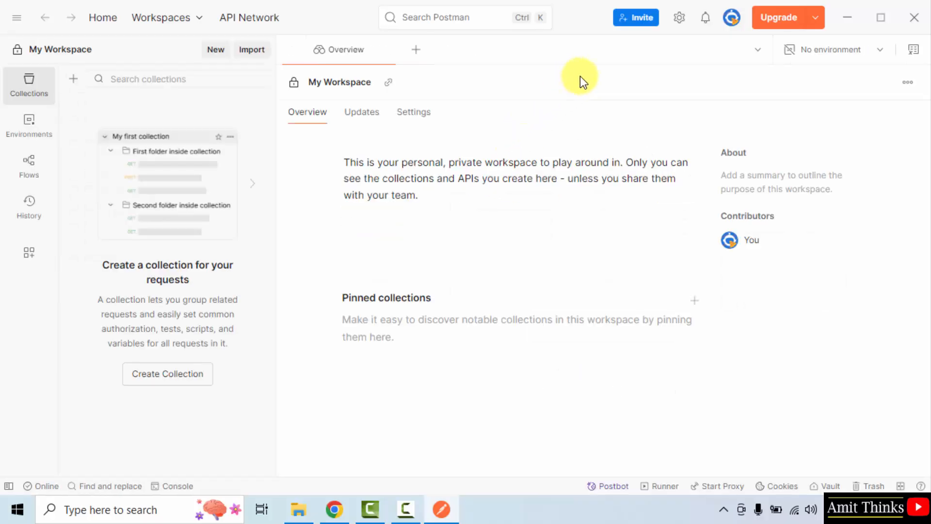
click(161, 17)
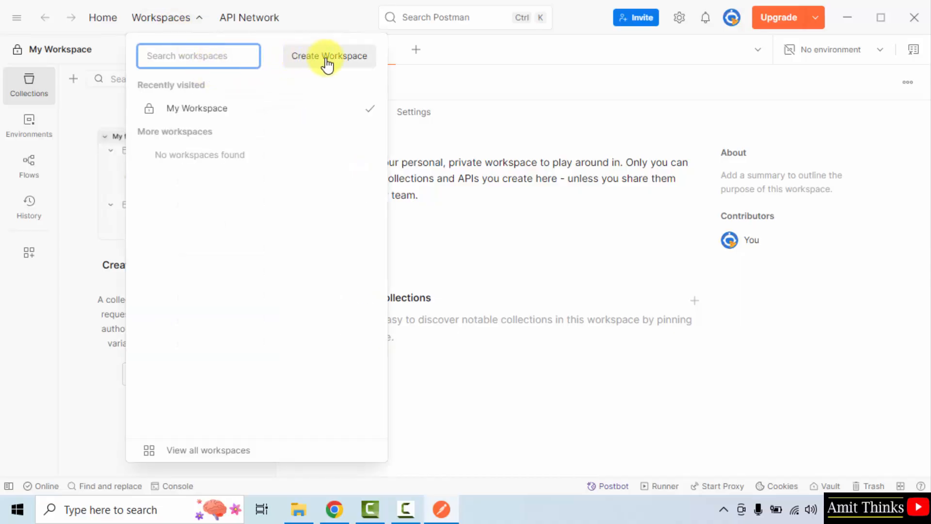
click(530, 130)
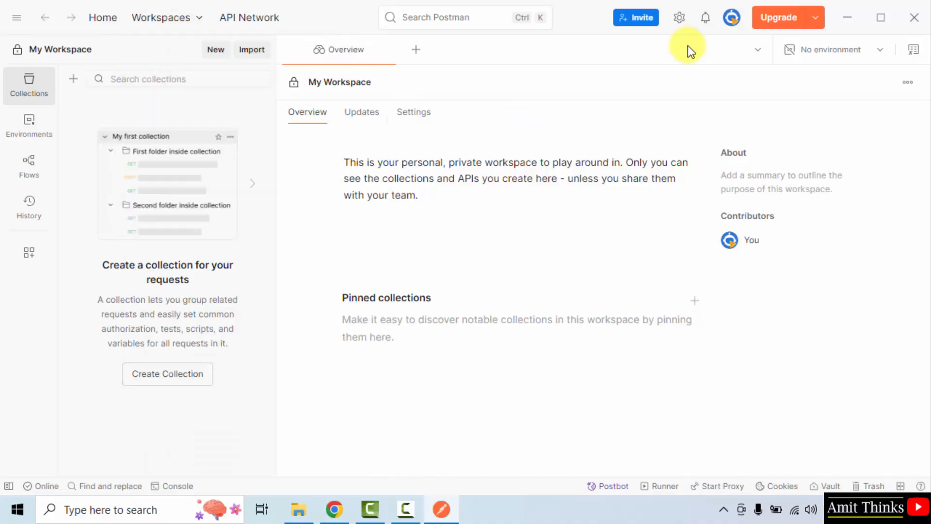
click(732, 17)
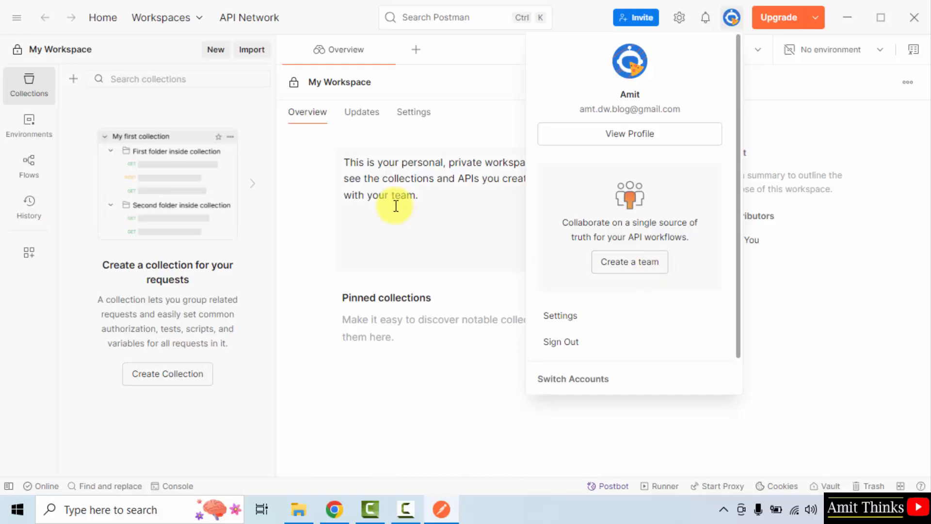
click(425, 209)
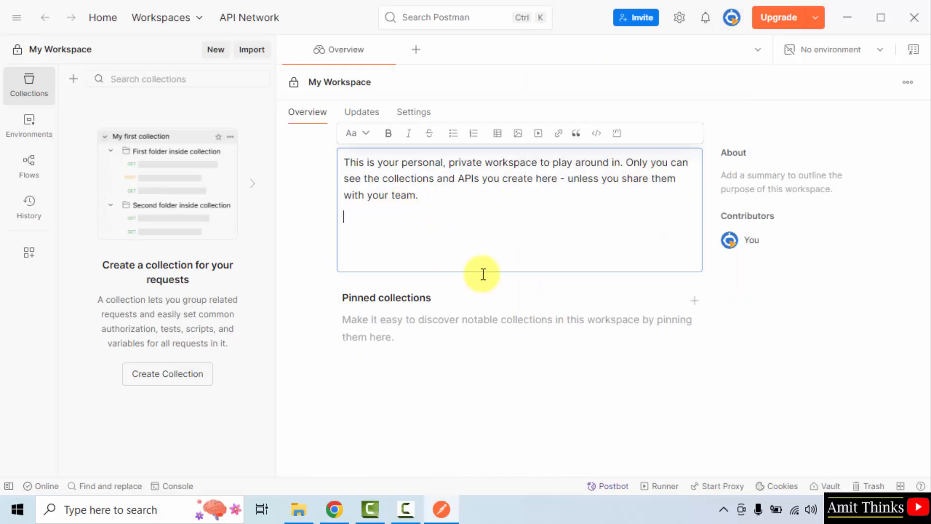